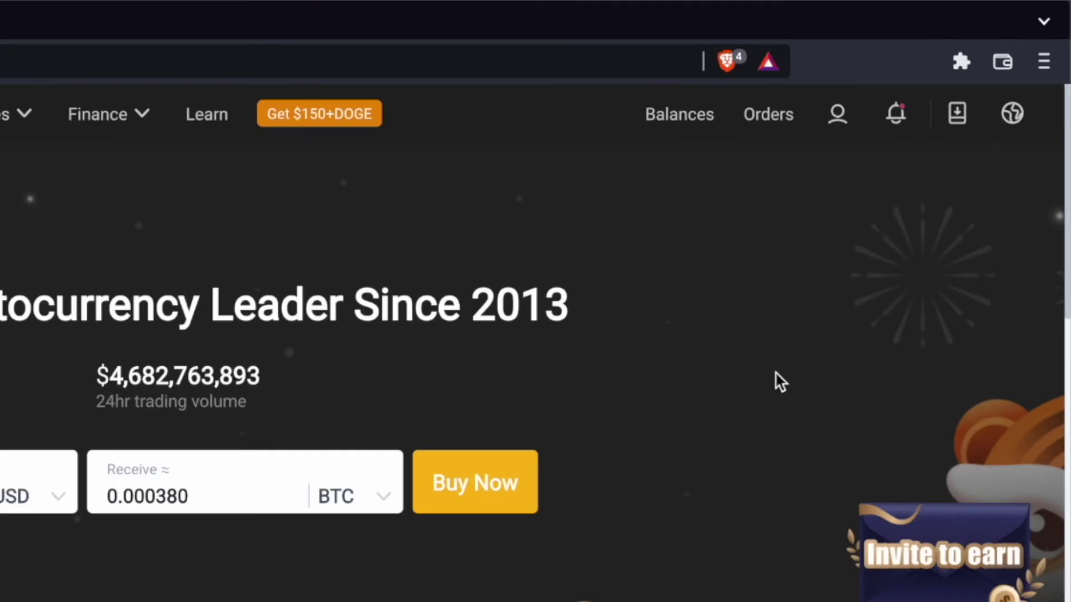
Open the Spot Account page under Balances and search its asset list for 'BTC'
mouse_move(678, 119)
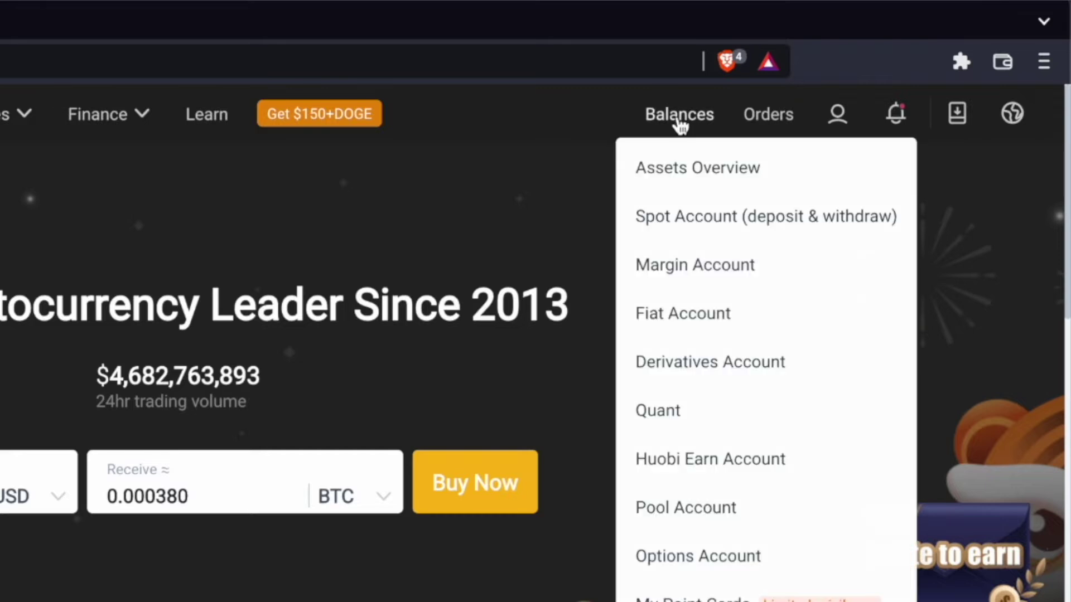
left_click(679, 218)
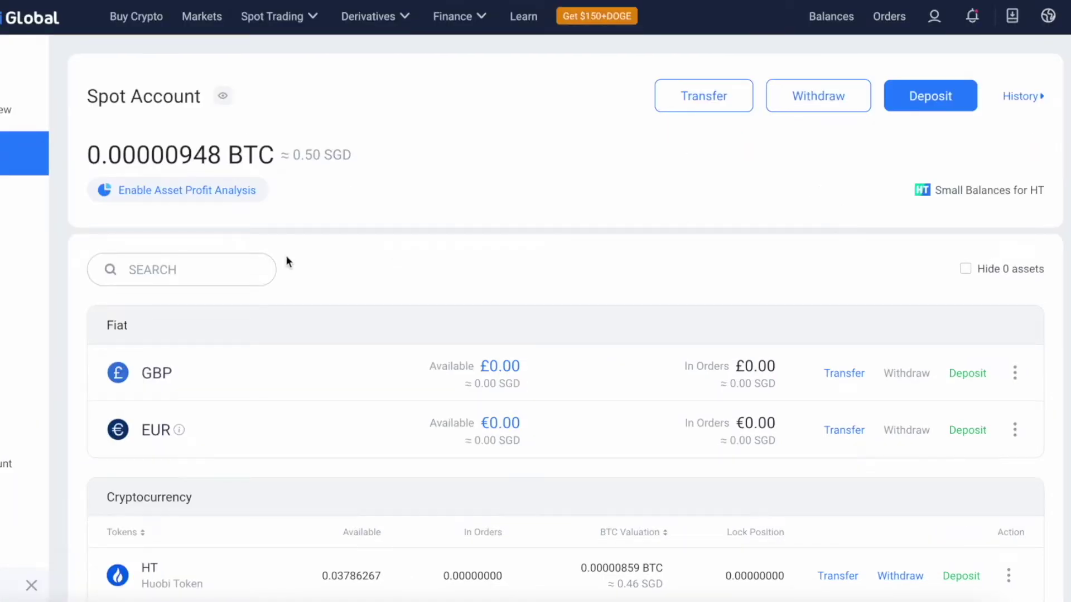
left_click(232, 270)
type("BTC")
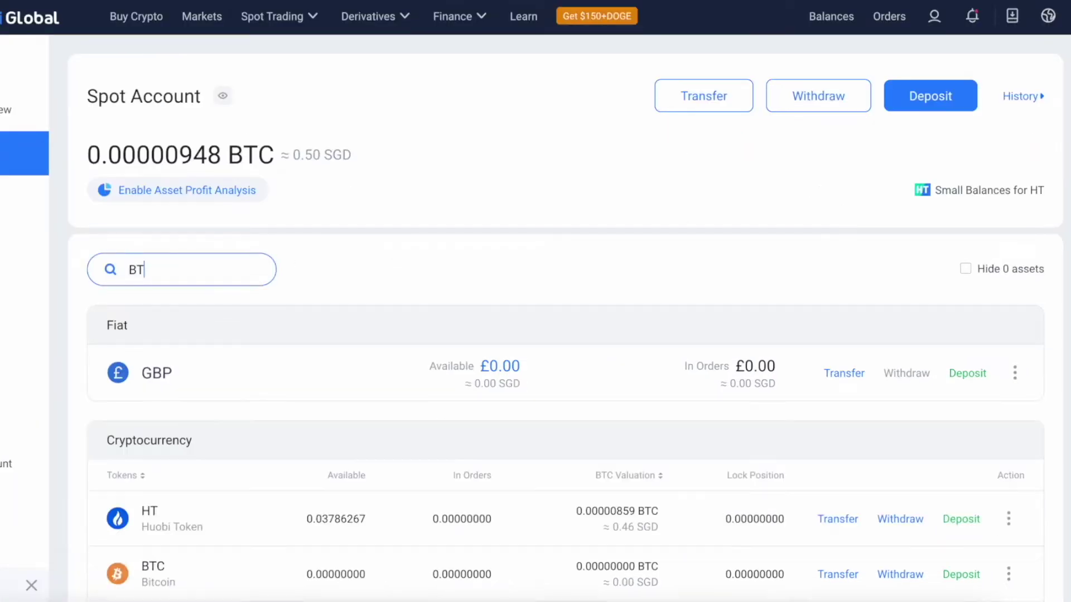
scroll(404, 260, "down", 4)
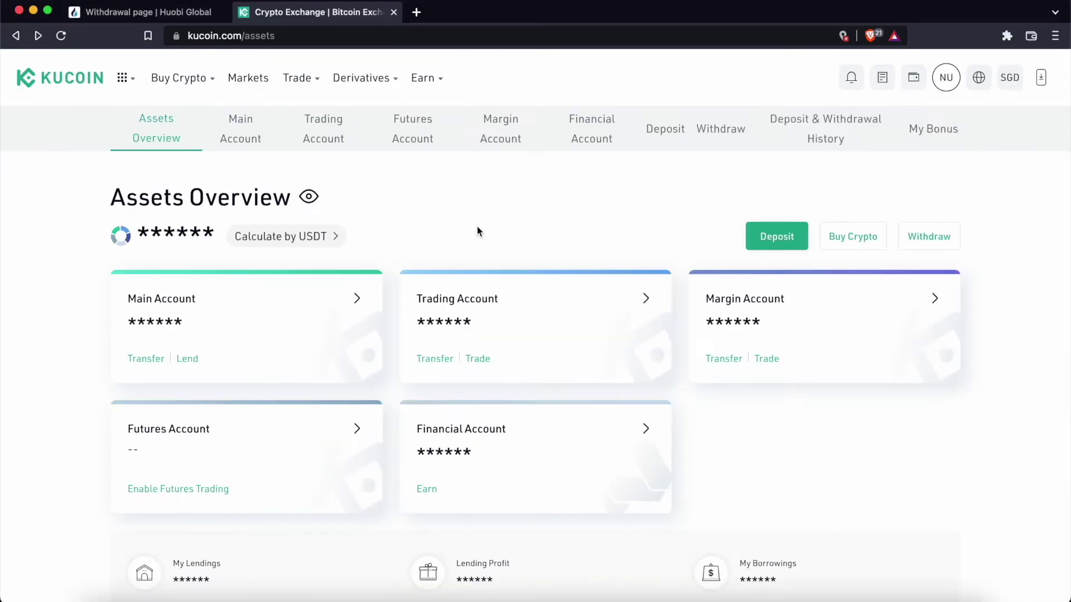
On KuCoin's crypto deposit page, choose BTC and view its available deposit networks
left_click(668, 133)
left_click(413, 320)
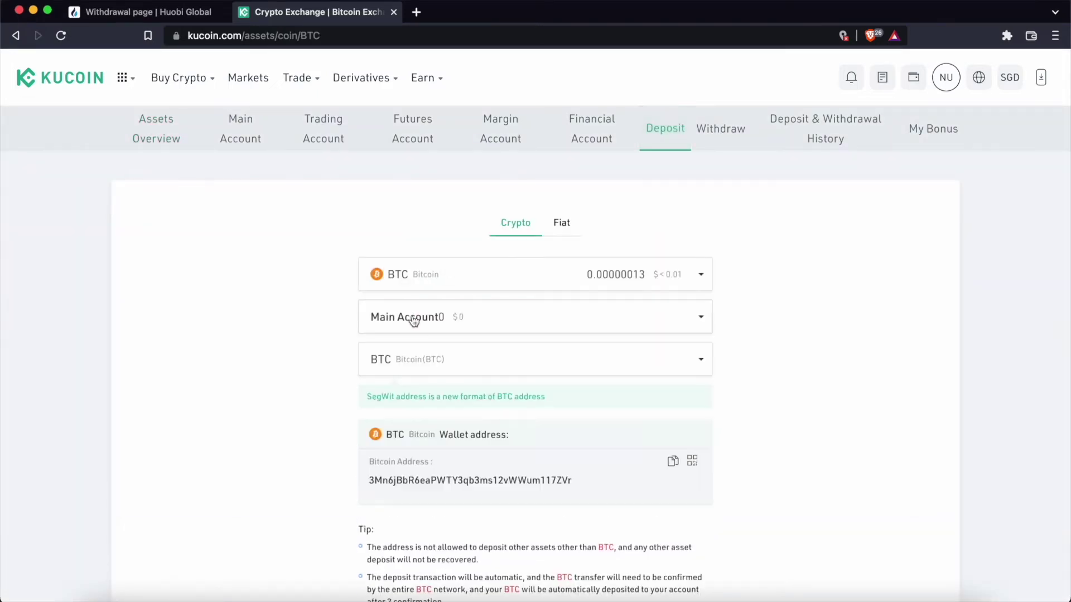
left_click(375, 361)
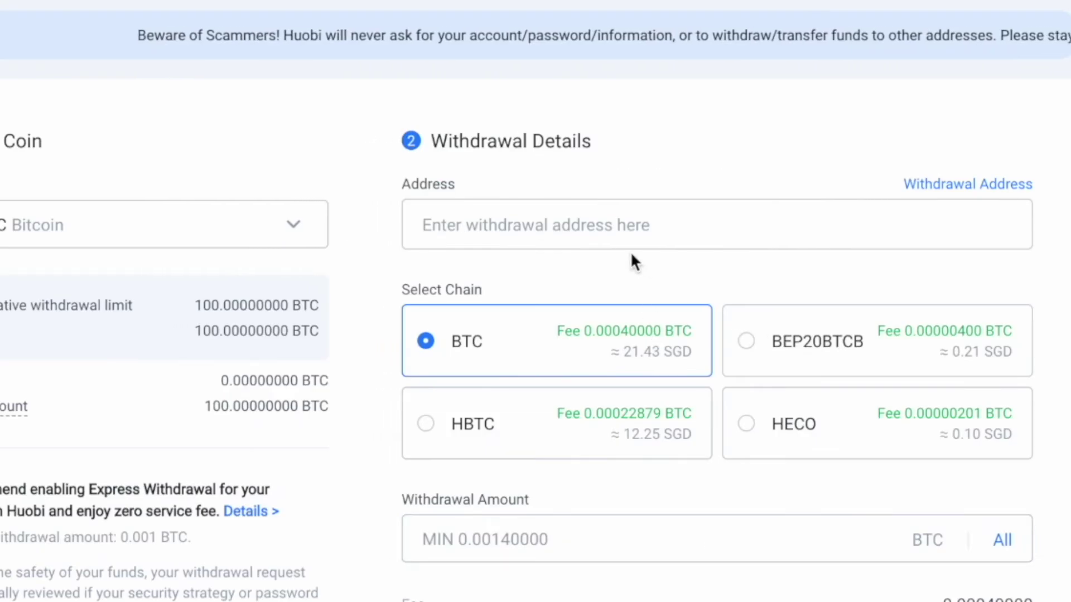
Paste KuCoin's BTC deposit address into Huobi's withdrawal Address field, then review KuCoin's deposit networks
left_click(629, 242)
type("3Mn6jBbR6eaPWTY3qb3ms12vWWum117ZVr")
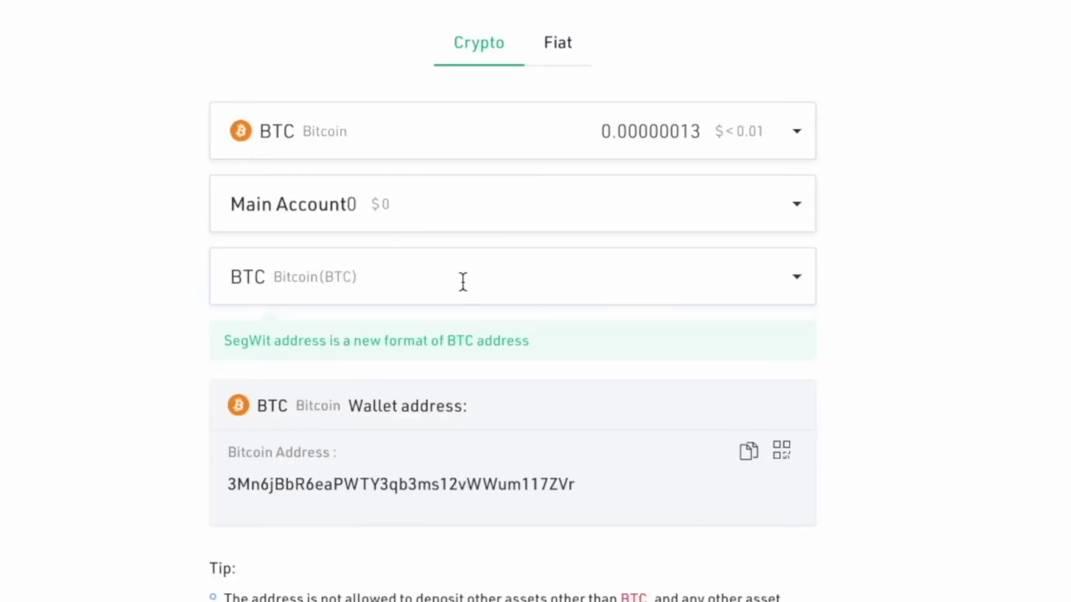
left_click(466, 291)
Switch KuCoin's deposit network to TRX Tron(TRC20) and copy its new deposit address
left_click(500, 444)
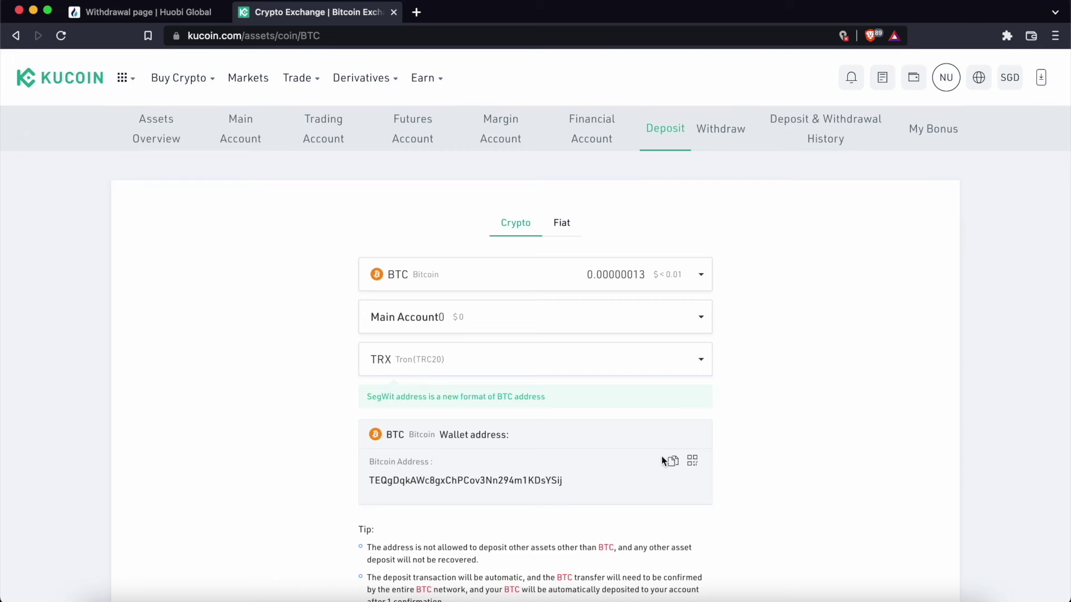
left_click(663, 461)
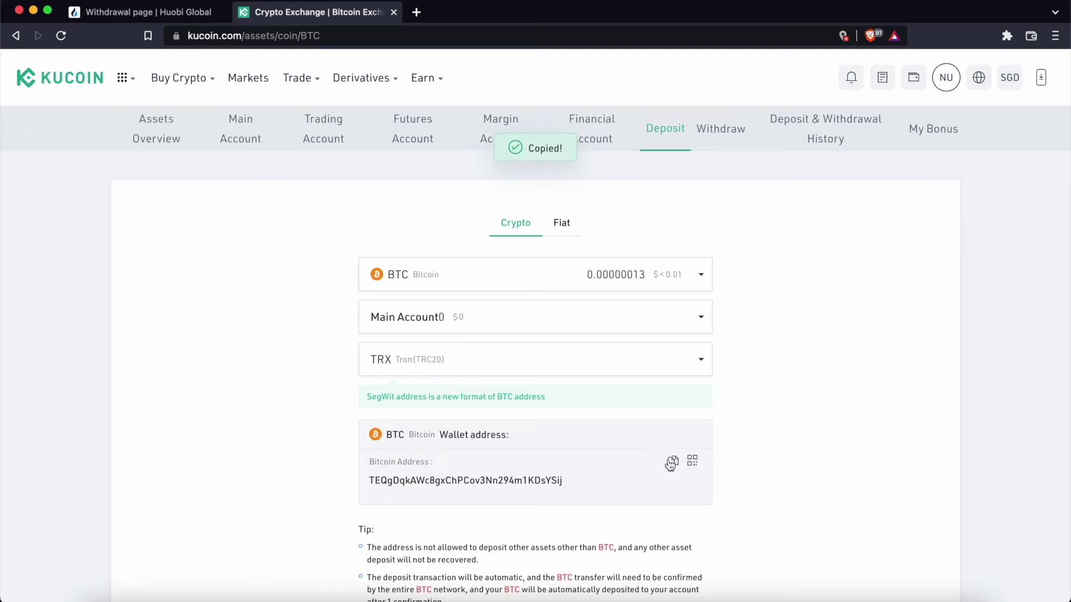
key("ctrl+shift+Tab")
Replace the address in Huobi's withdrawal Address field with the copied TRON address
left_click(597, 276)
double_click(597, 276)
key("ctrl+v")
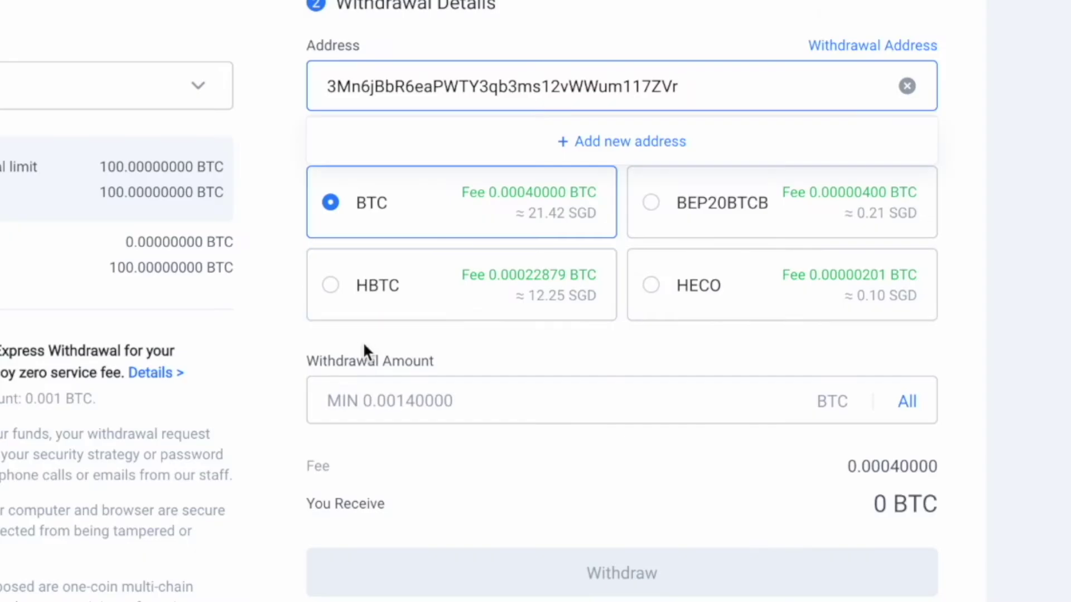
Focus Huobi's Withdrawal Amount field, then return to KuCoin's deposit page
scroll(523, 432, "down", 1)
left_click(535, 457)
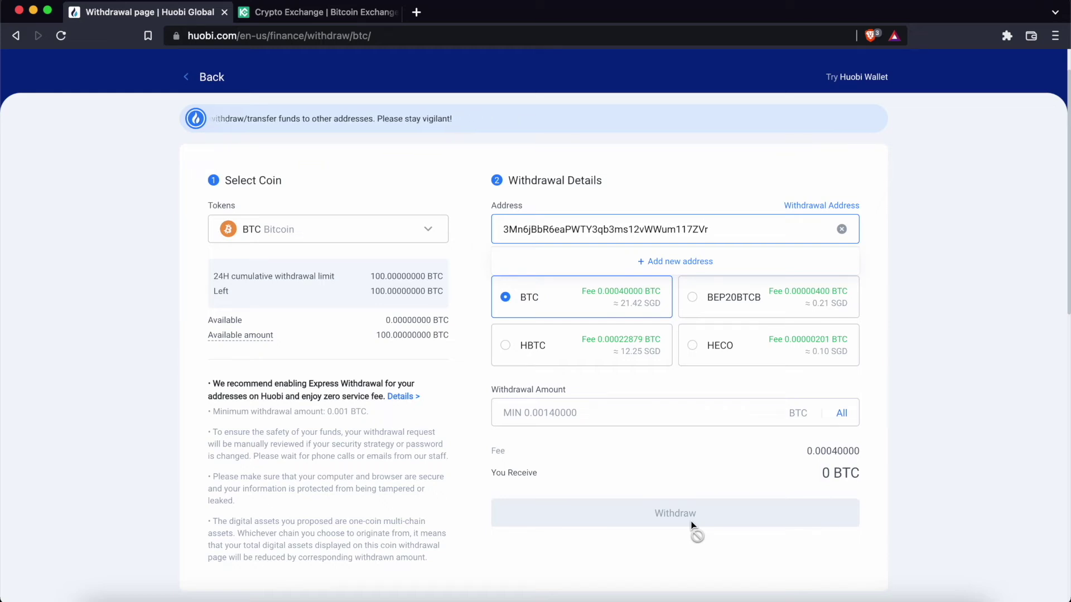
key("ctrl+Tab")
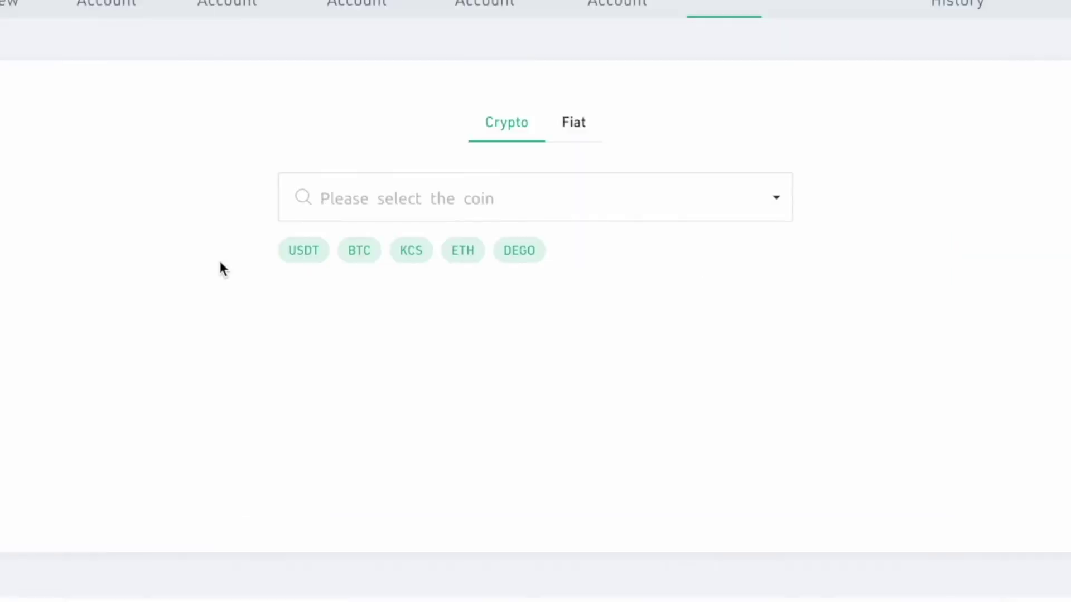
Choose USDT as KuCoin's deposit coin and view its ETH, TRX, KCC, ALGO and EOS networks
left_click(303, 257)
left_click(379, 326)
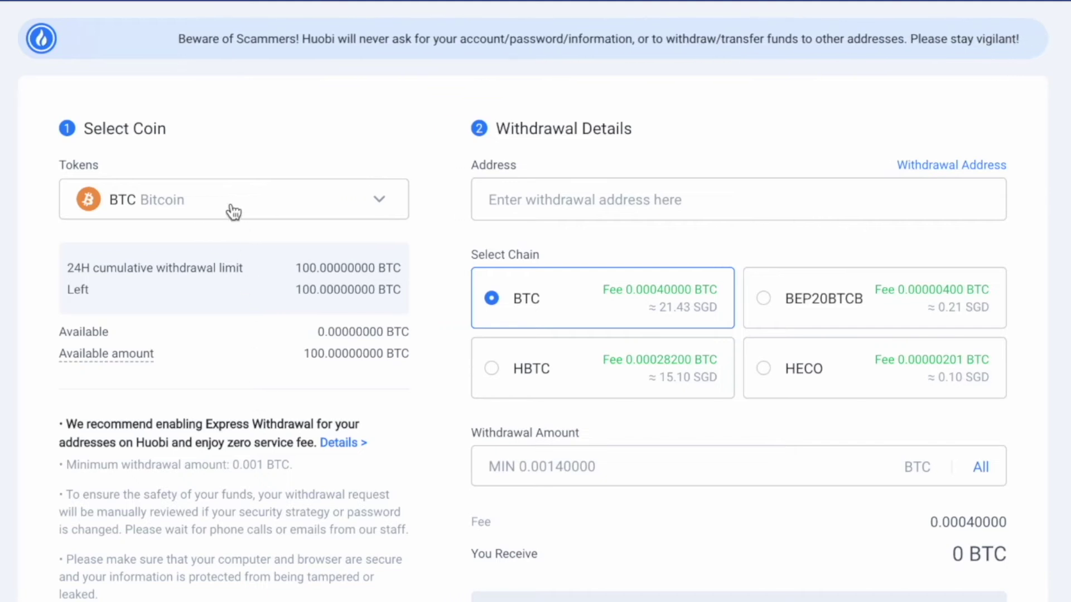
Select USDT Tether USDT as the token in Huobi's withdrawal form
left_click(232, 210)
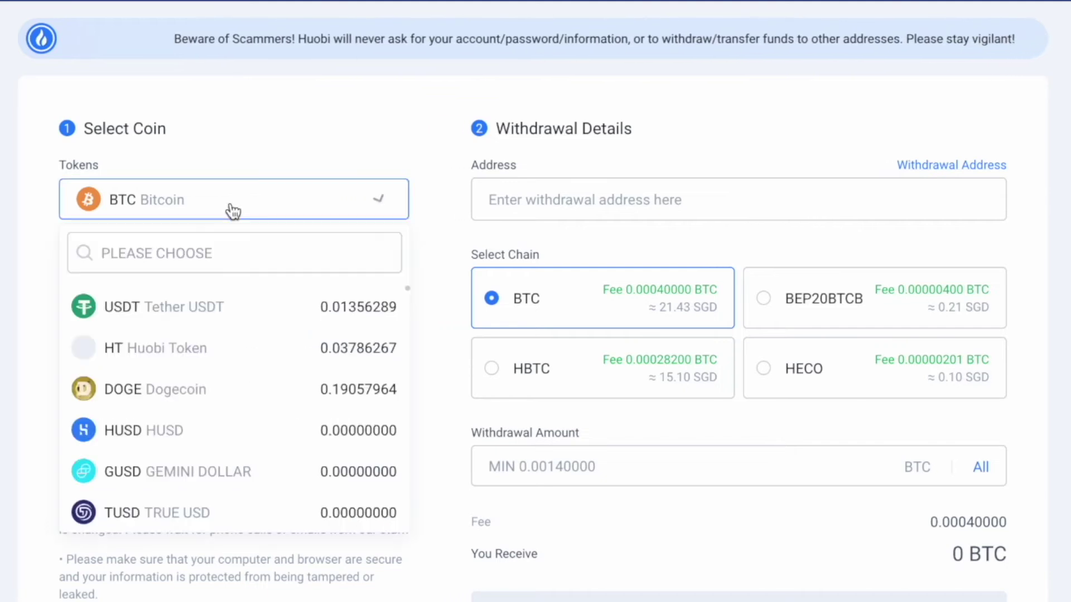
left_click(232, 306)
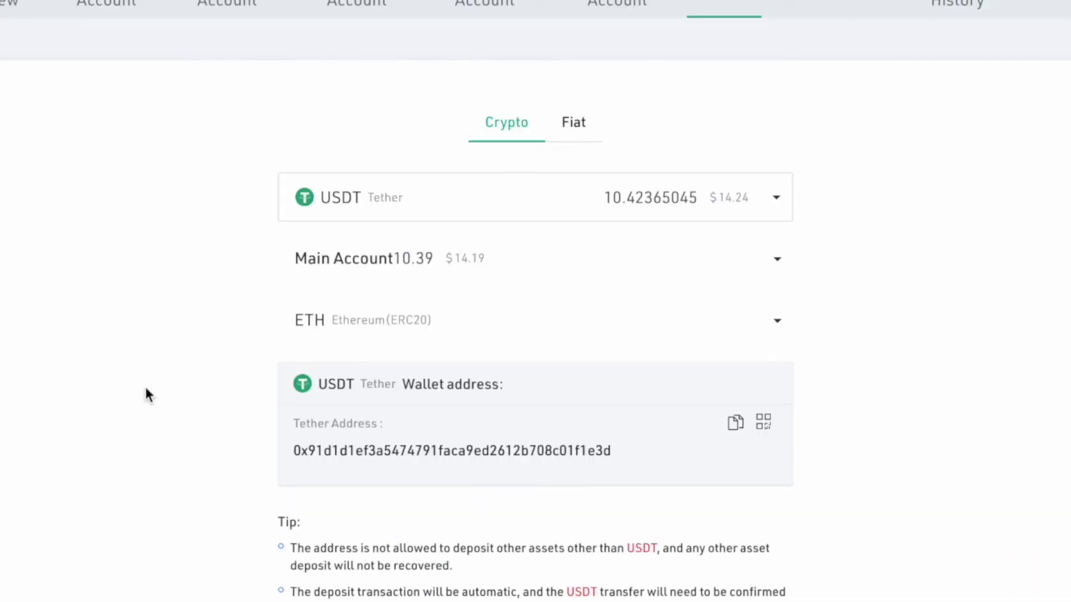
Switch KuCoin's USDT network to ALGO Algorand(ALGO), copy its address and paste it into Huobi's withdrawal form
left_click(357, 320)
left_click(697, 340)
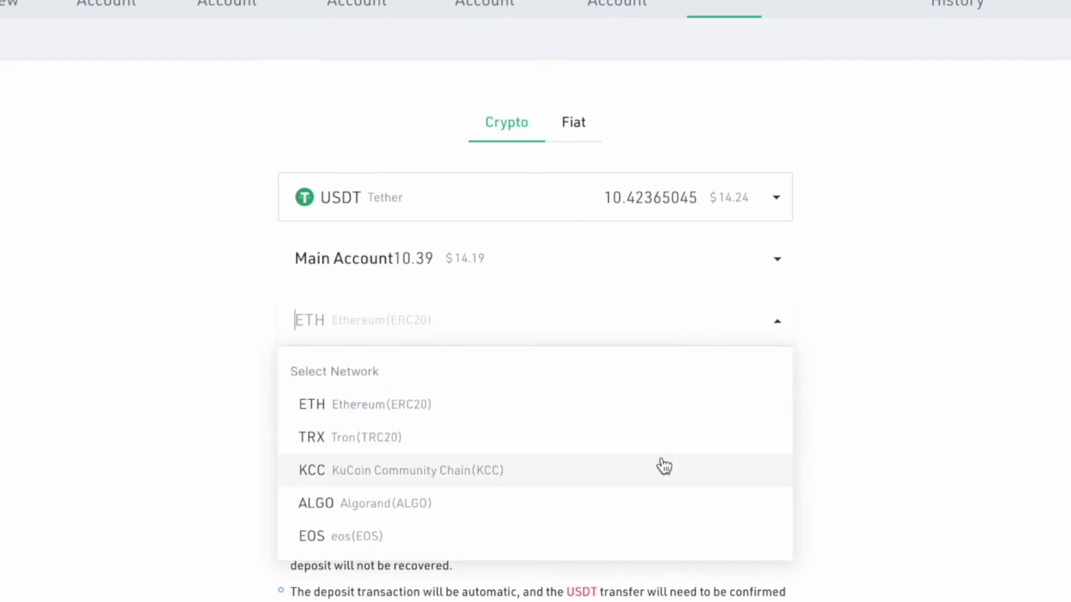
left_click(658, 500)
left_click(736, 423)
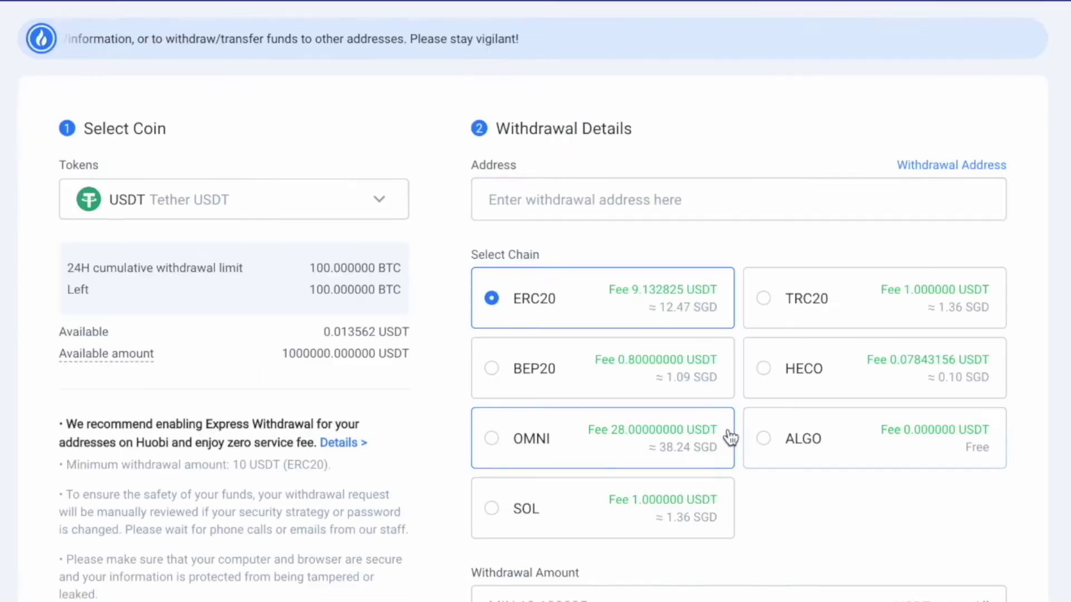
key("ctrl+v")
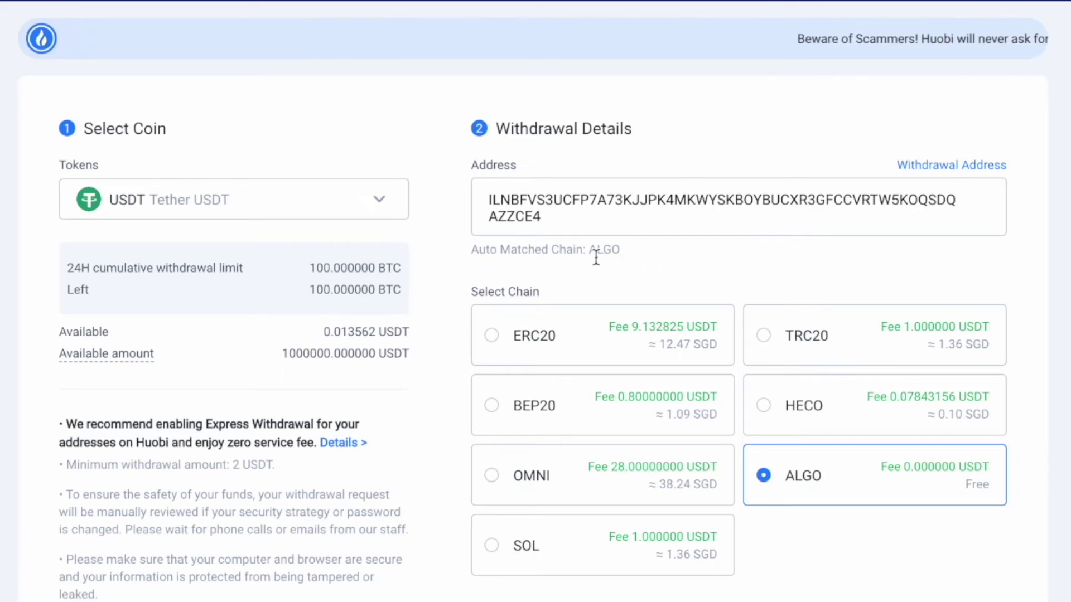
Try switching Huobi's withdrawal chain to ERC20 and then BEP20
left_click(569, 329)
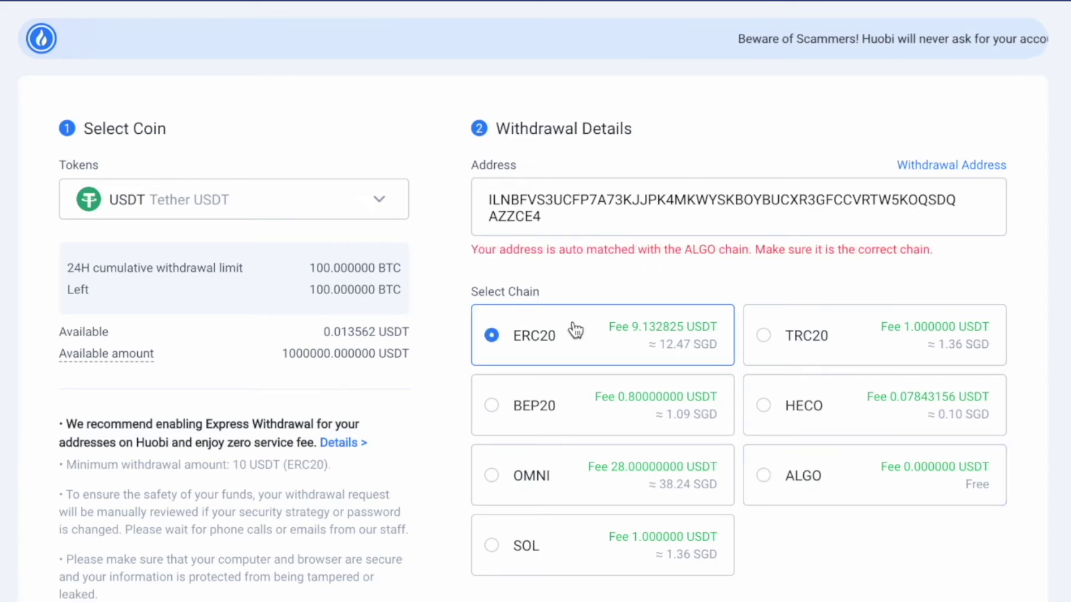
left_click(574, 406)
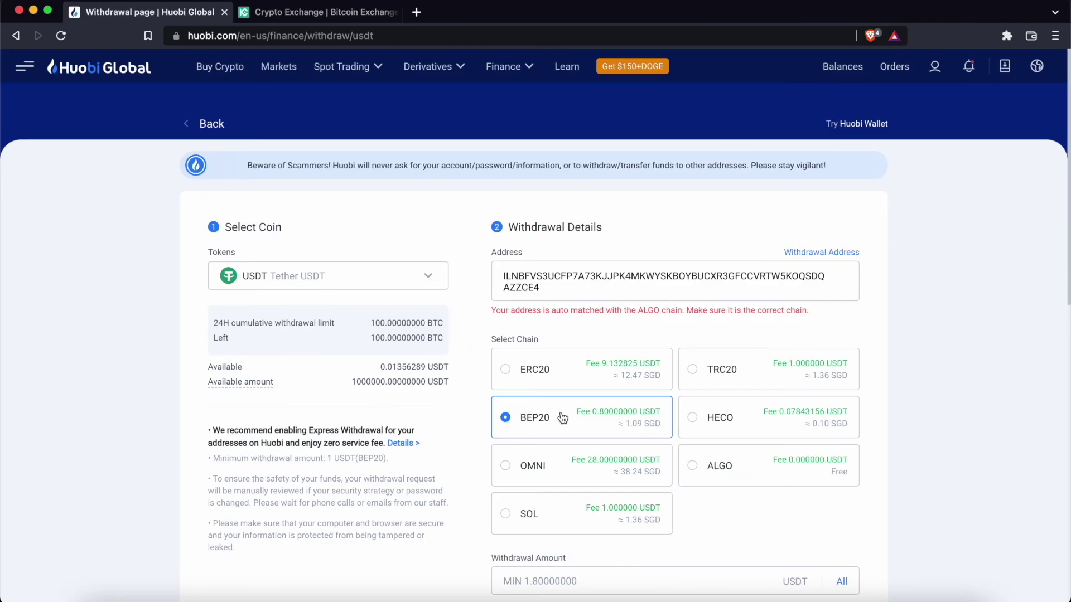
scroll(563, 418, "down", 3)
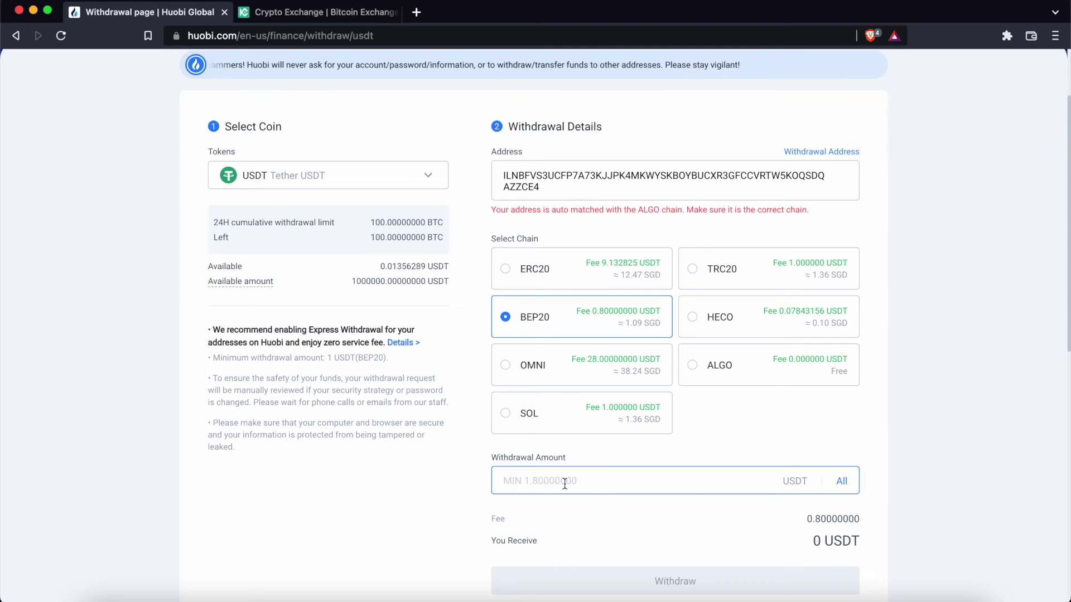
scroll(600, 534, "down", 2)
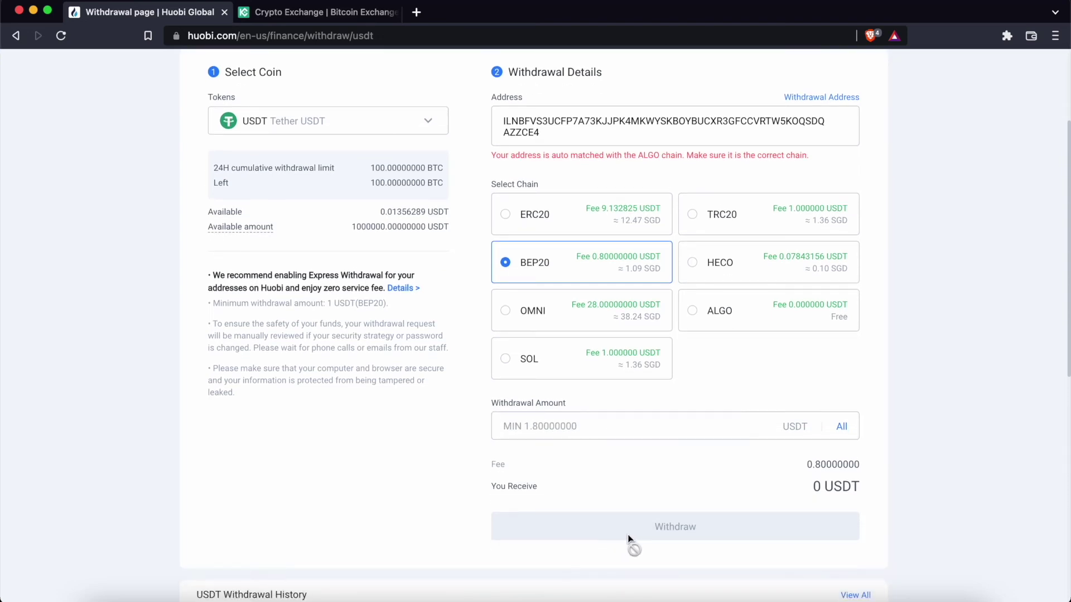
Pick ETH as KuCoin's deposit coin, then choose ETH Ethereum as Huobi's withdrawal token
key("ctrl+Tab")
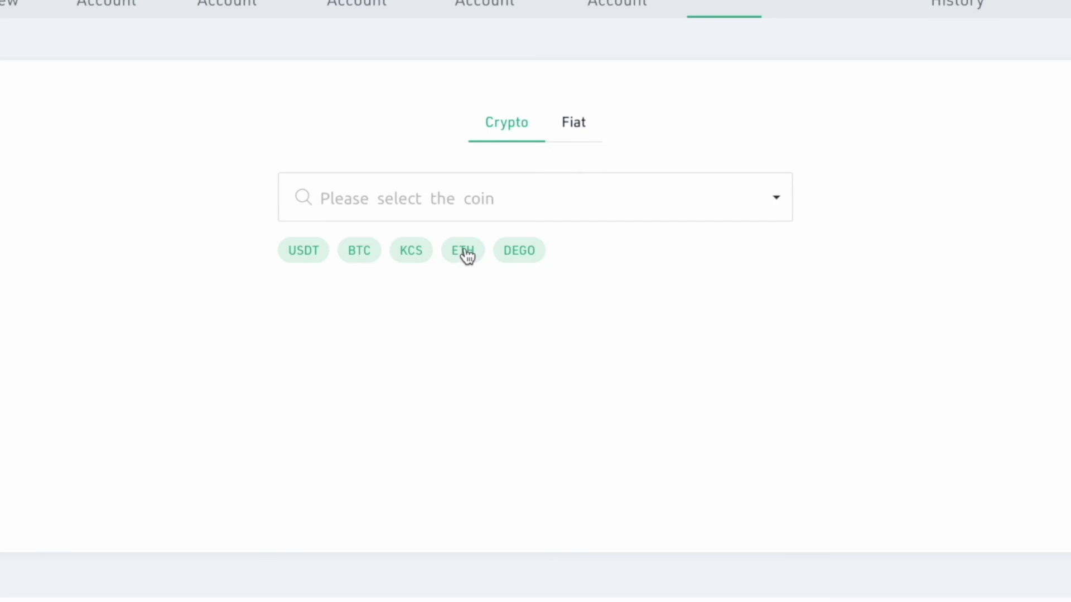
left_click(466, 253)
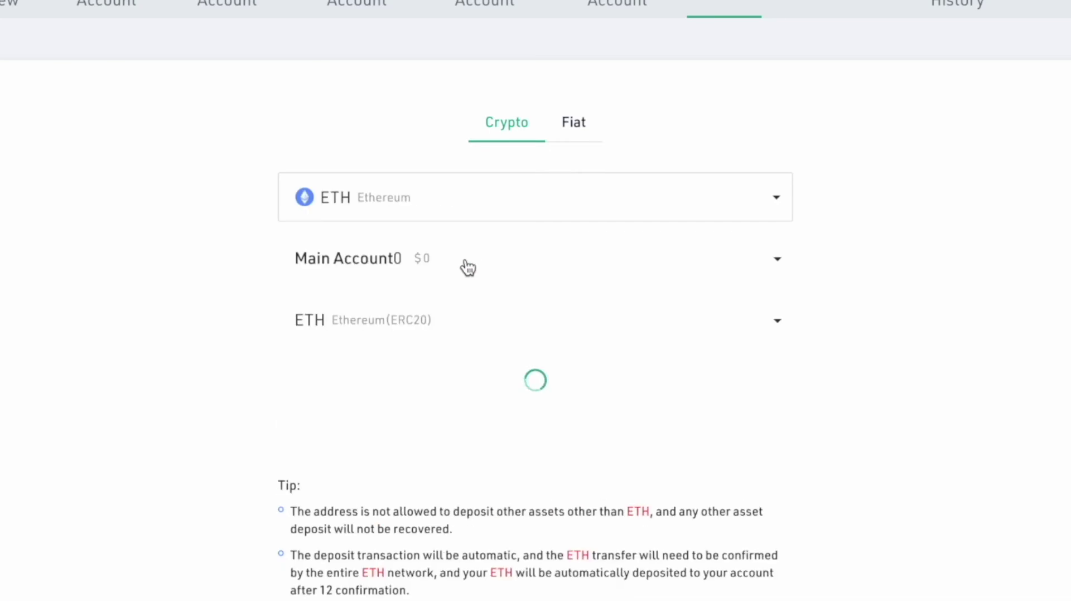
left_click(463, 325)
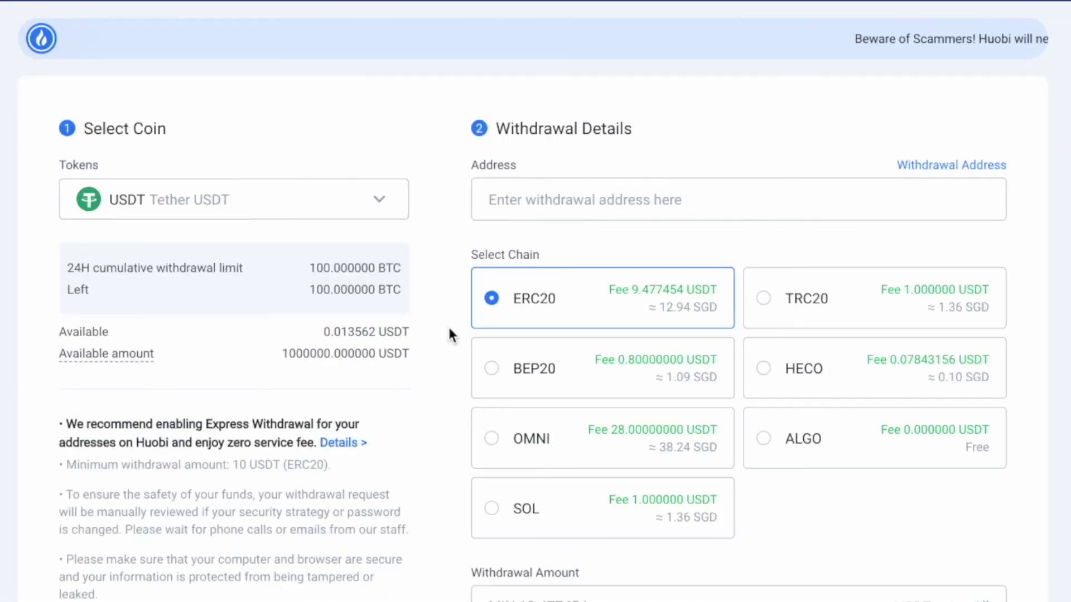
left_click(363, 212)
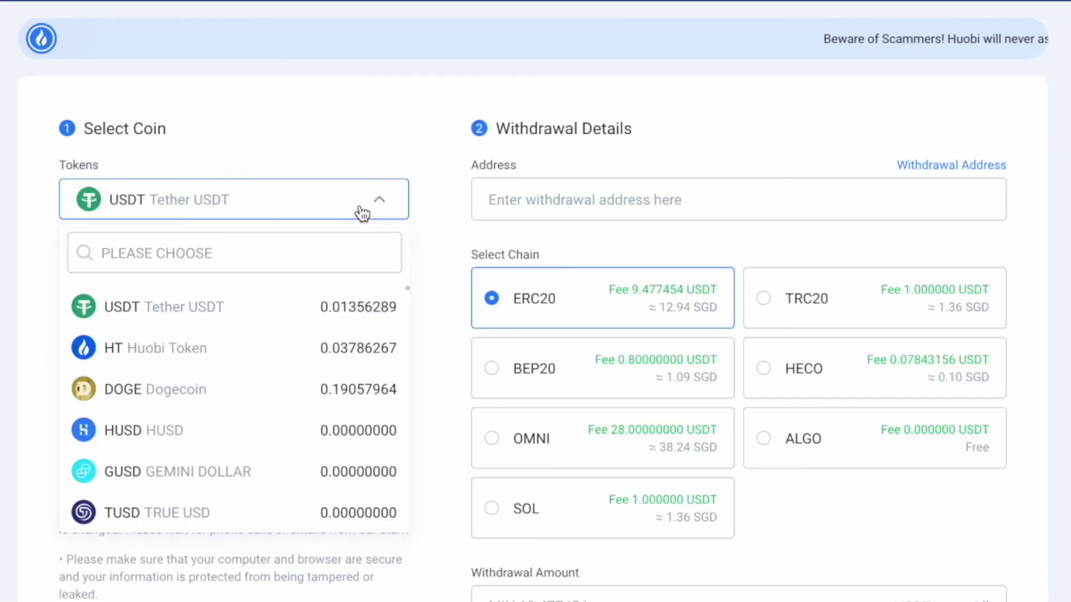
left_click(270, 307)
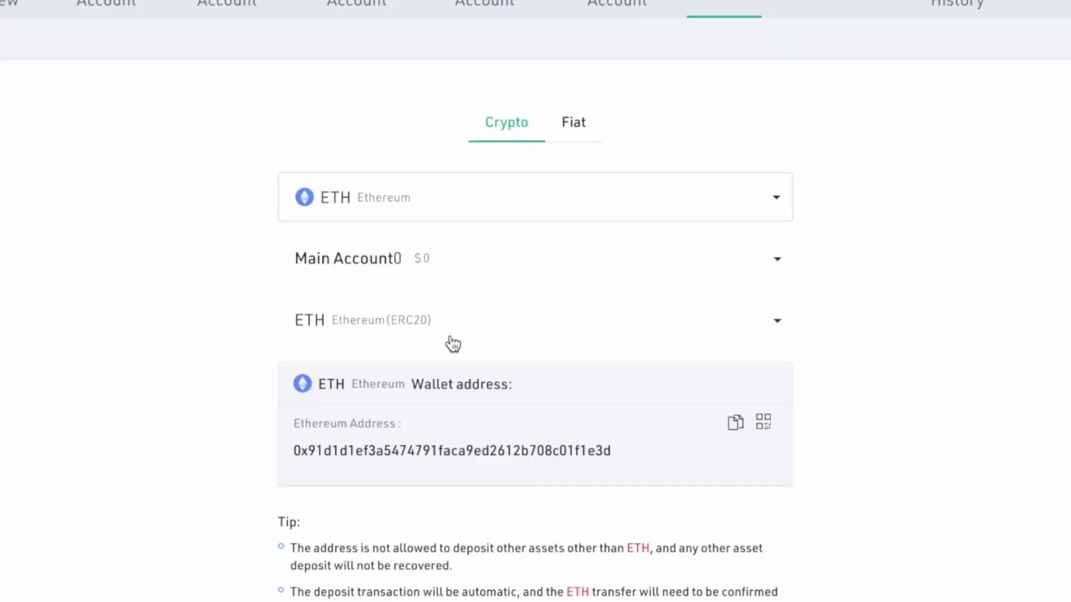
Copy KuCoin's ETH deposit address on Ethereum(ERC20) and focus Huobi's withdrawal Address field
left_click(450, 338)
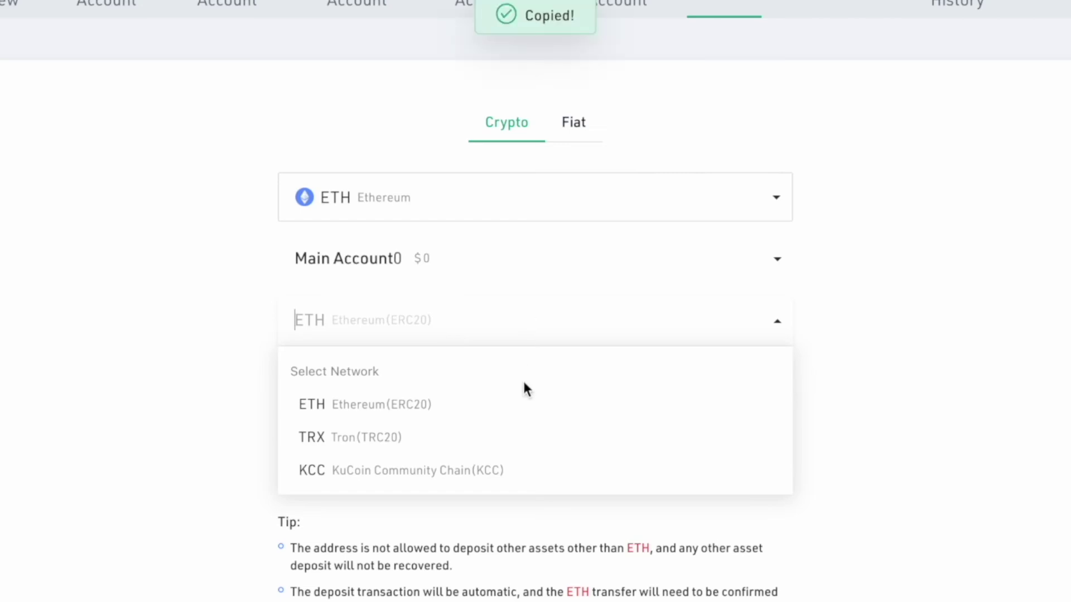
left_click(479, 405)
left_click(735, 425)
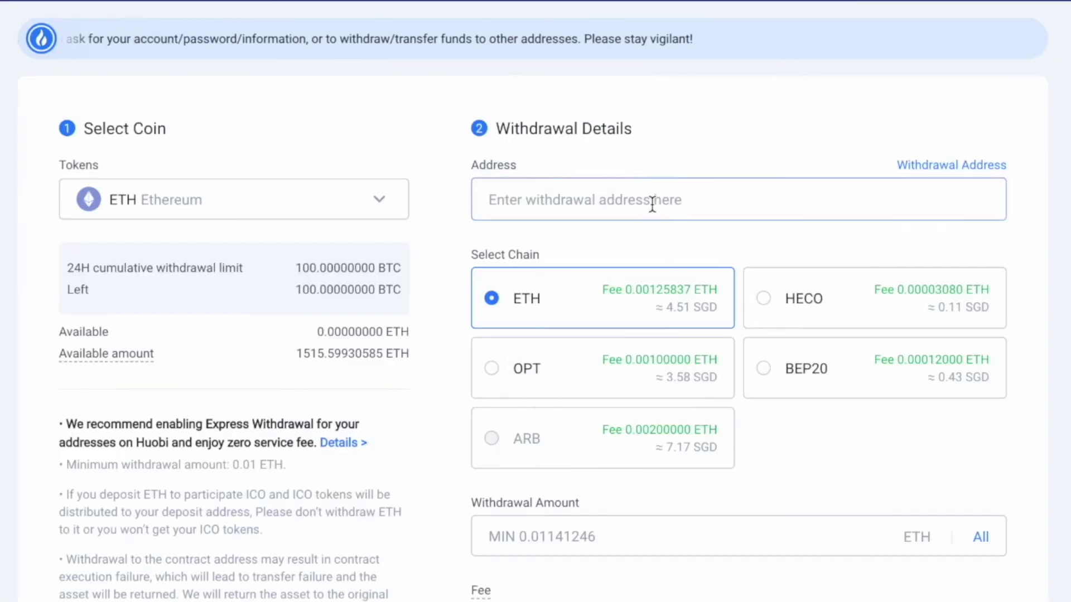
left_click(652, 203)
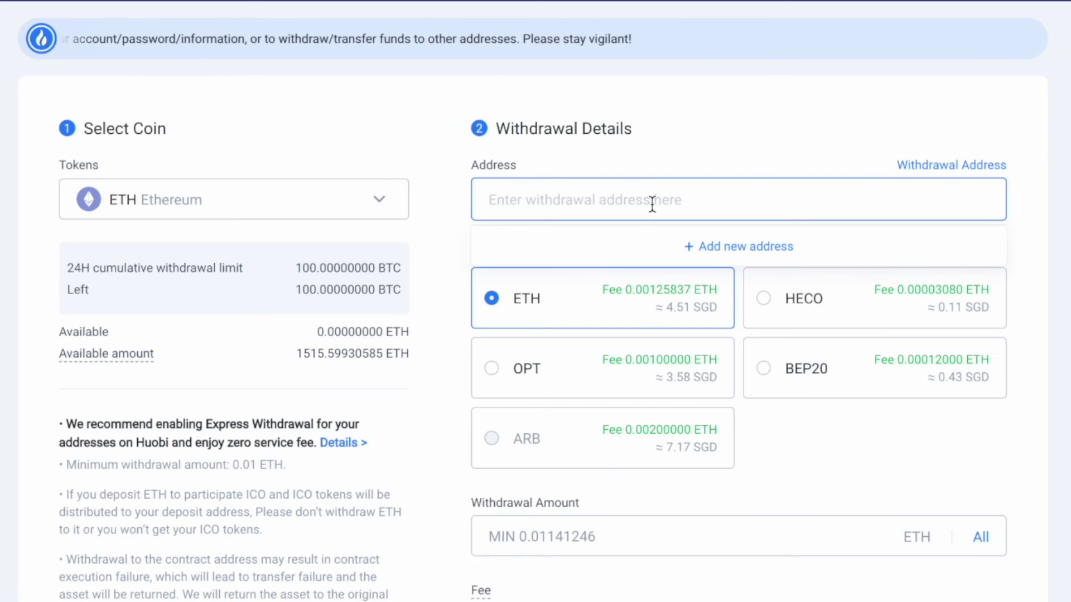
Paste the KuCoin ETH deposit address into Huobi's withdrawal address field, keeping the ETH chain
key("ctrl+v")
left_click(576, 241)
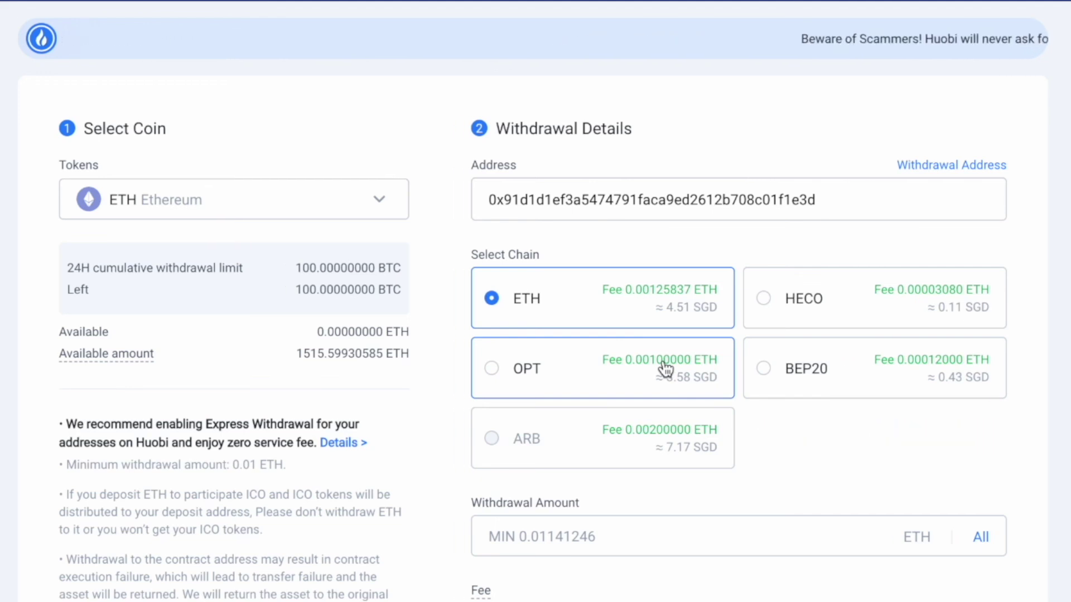
left_click(581, 536)
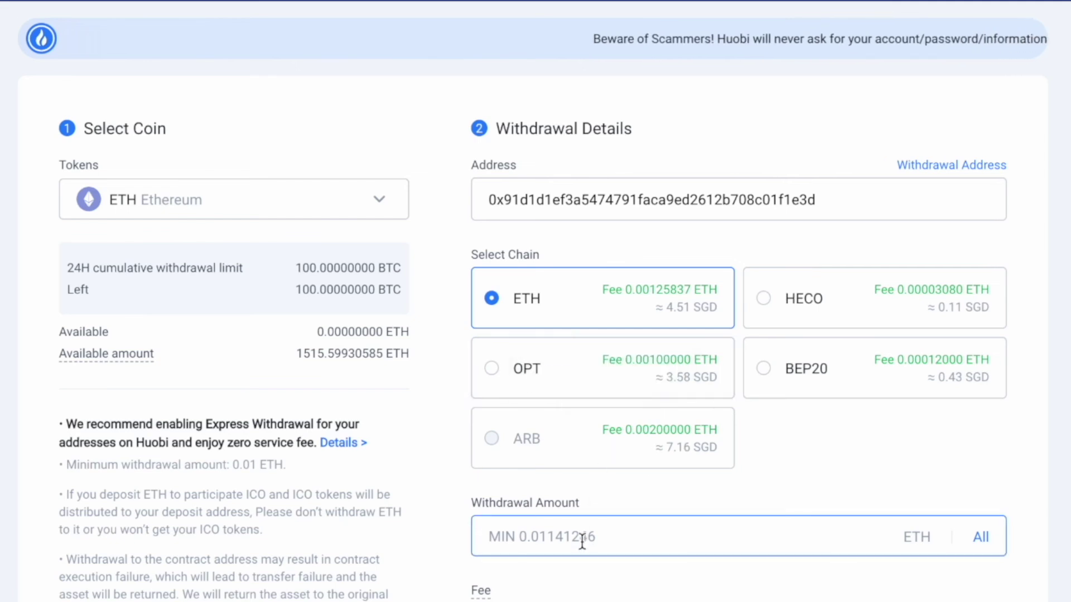
Try submitting the withdrawal, focus the Withdrawal Amount field, then return to KuCoin's ETH deposit page
scroll(581, 502, "down", 3)
scroll(583, 491, "down", 1)
left_click(630, 555)
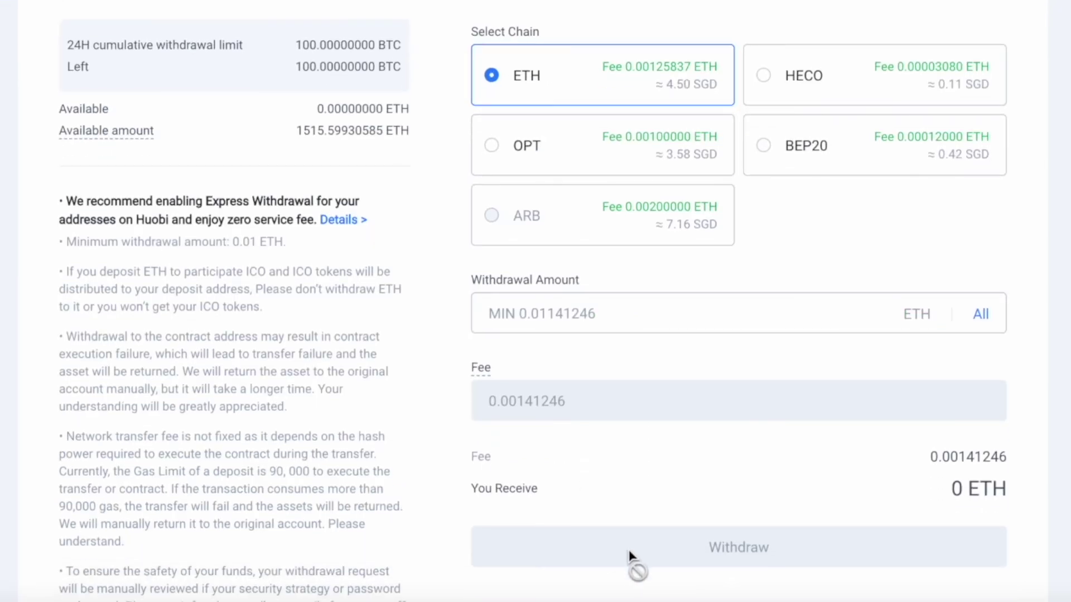
left_click(699, 317)
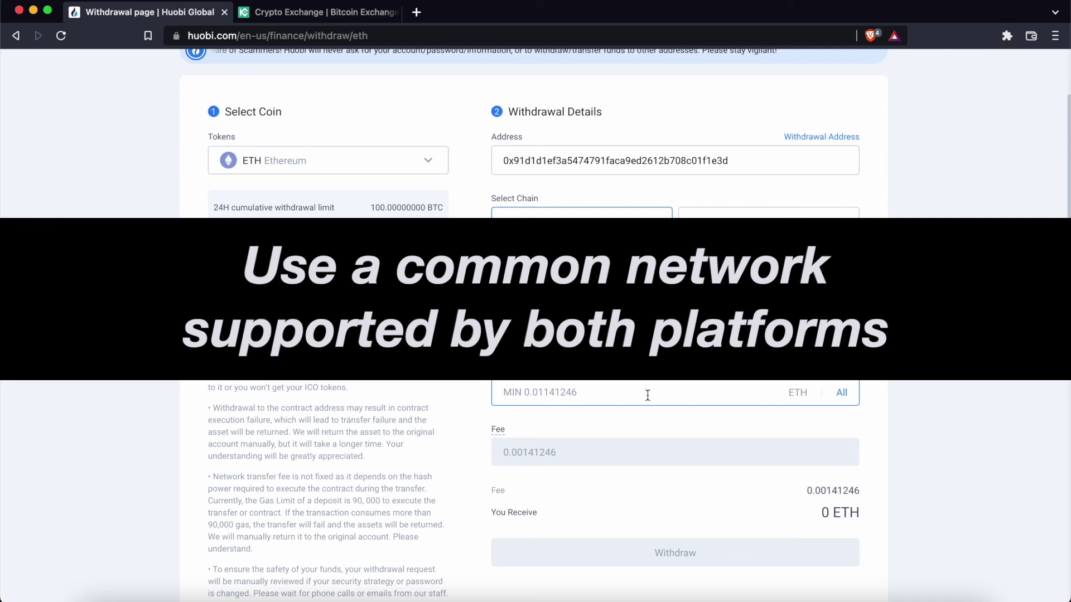
key("ctrl+Tab")
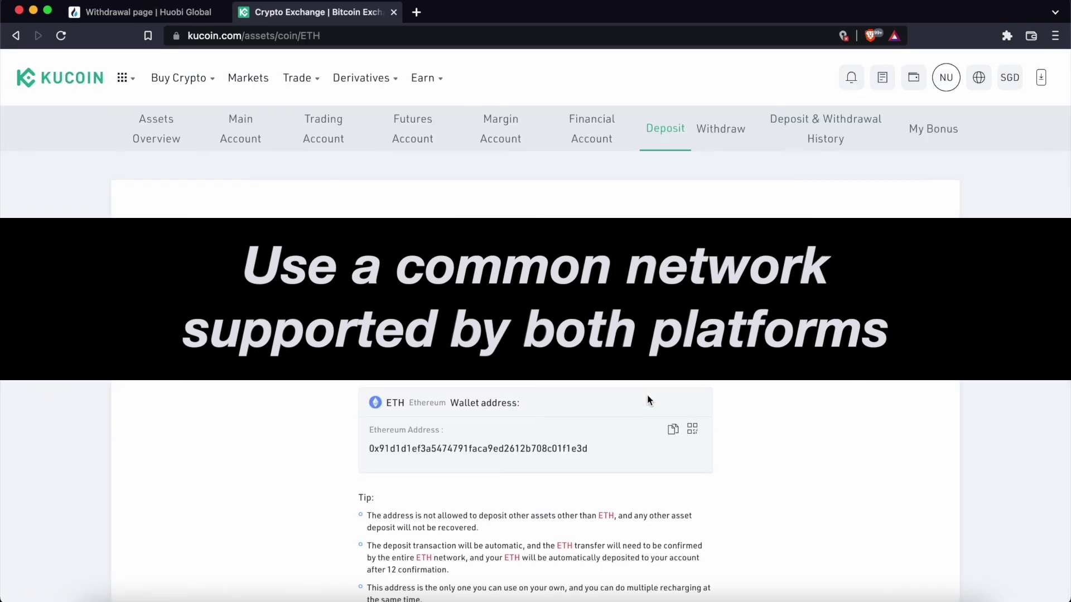